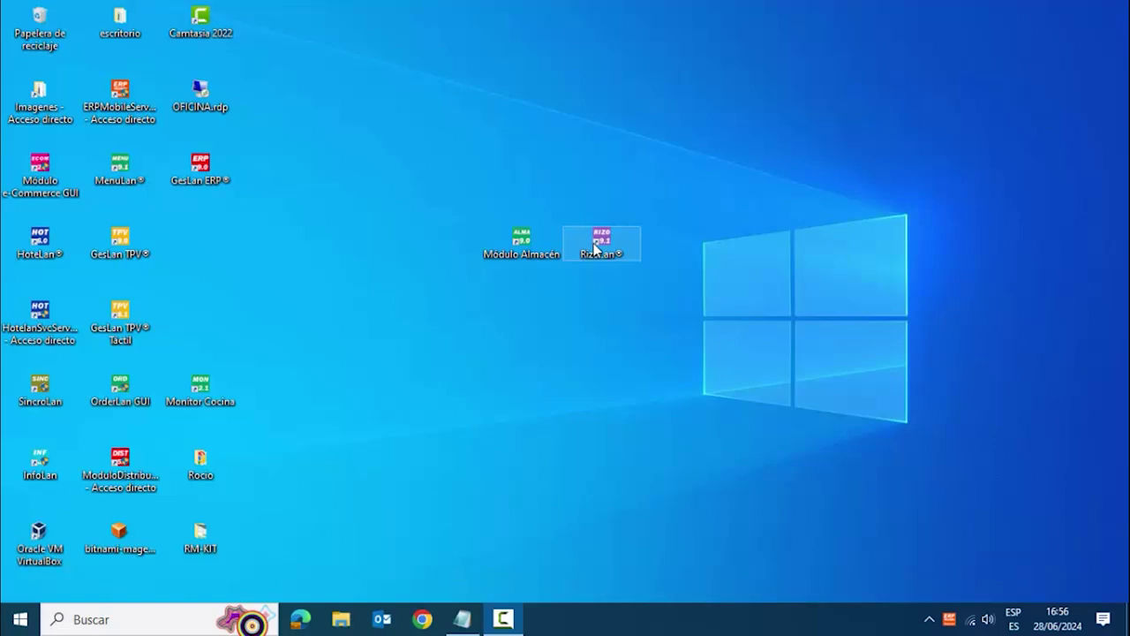
- Launch RizoLan from its desktop icon to reach the version 9.1.0 status screen
double_click(594, 250)
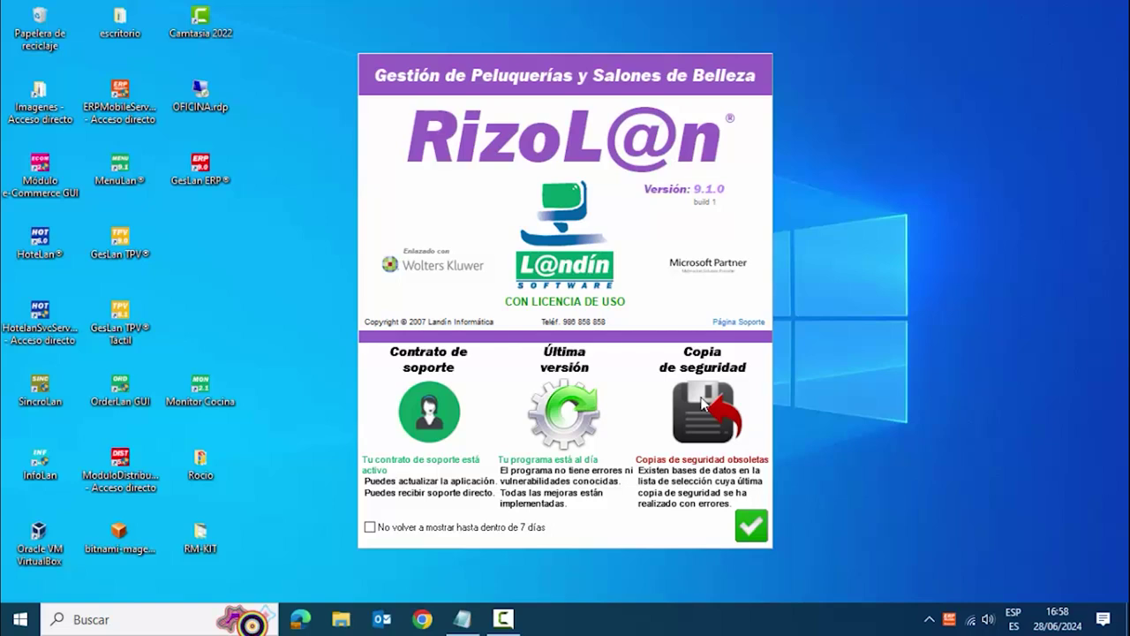
- Accept the status screen to continue to the database selection showing 0 databases
left_click(757, 535)
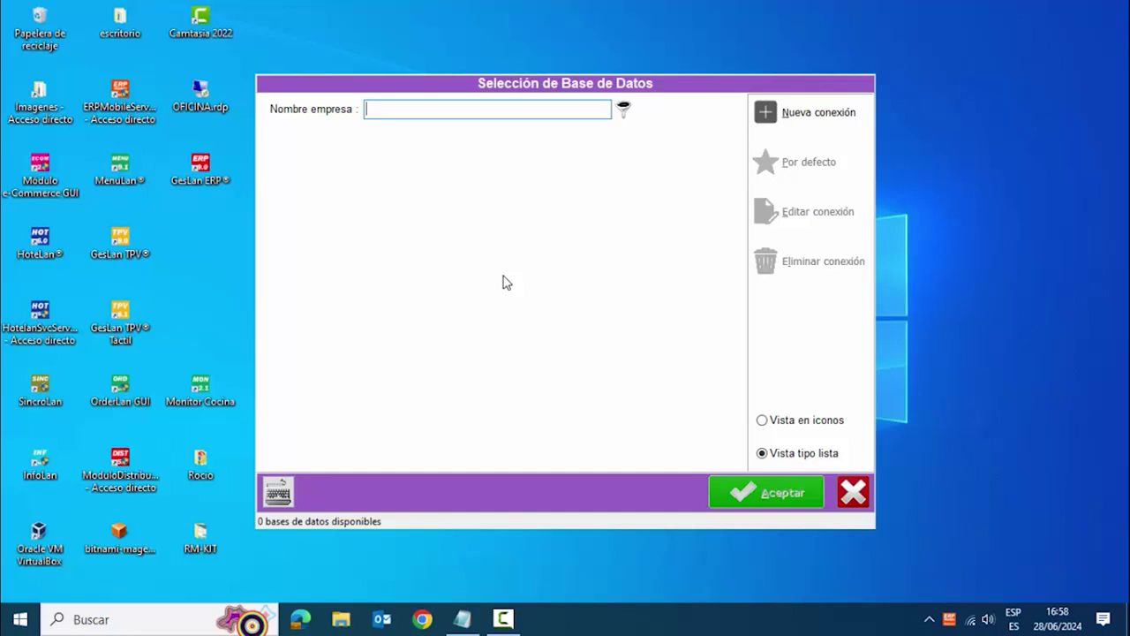
- Start a new connection that generates a database, with alias VIDEOSRIZOLAN in the default Data folder
left_click(764, 113)
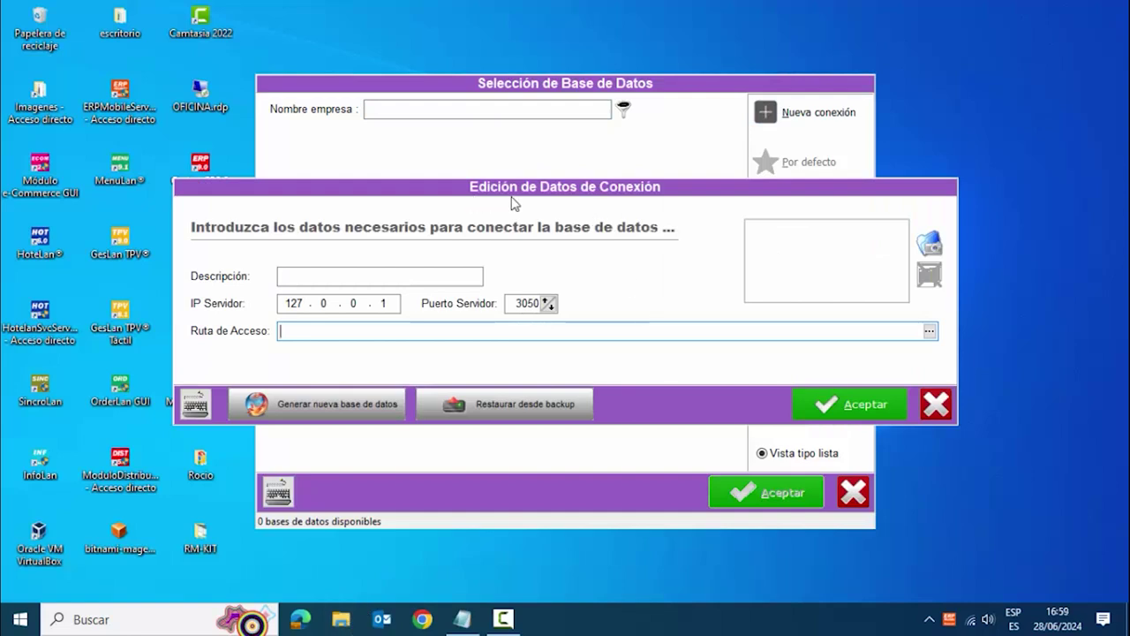
left_click(328, 403)
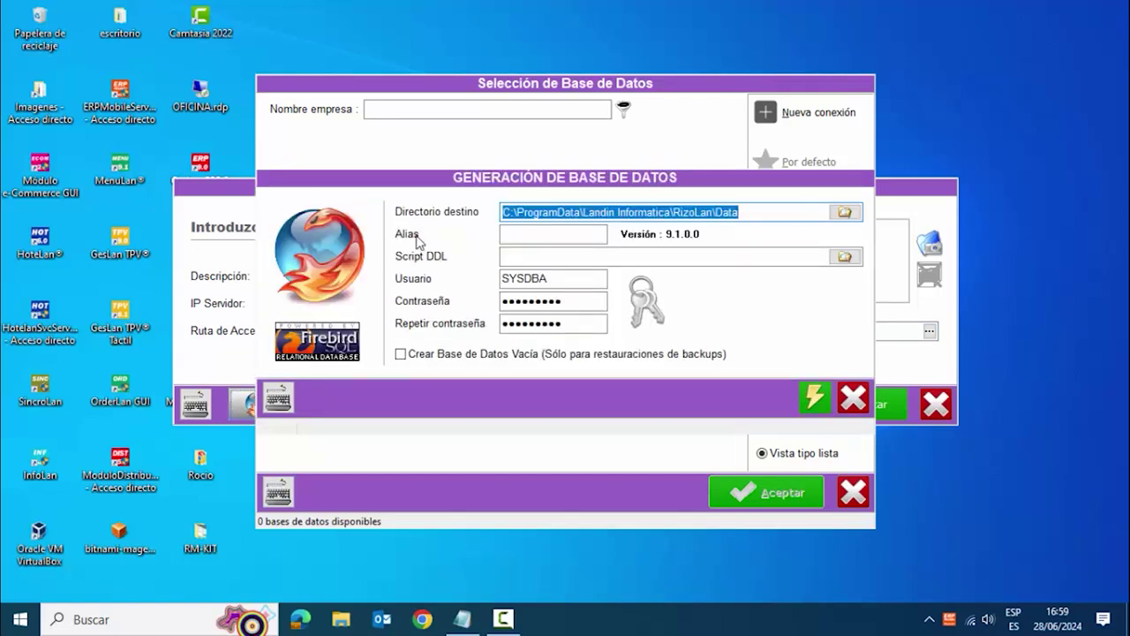
left_click(507, 233)
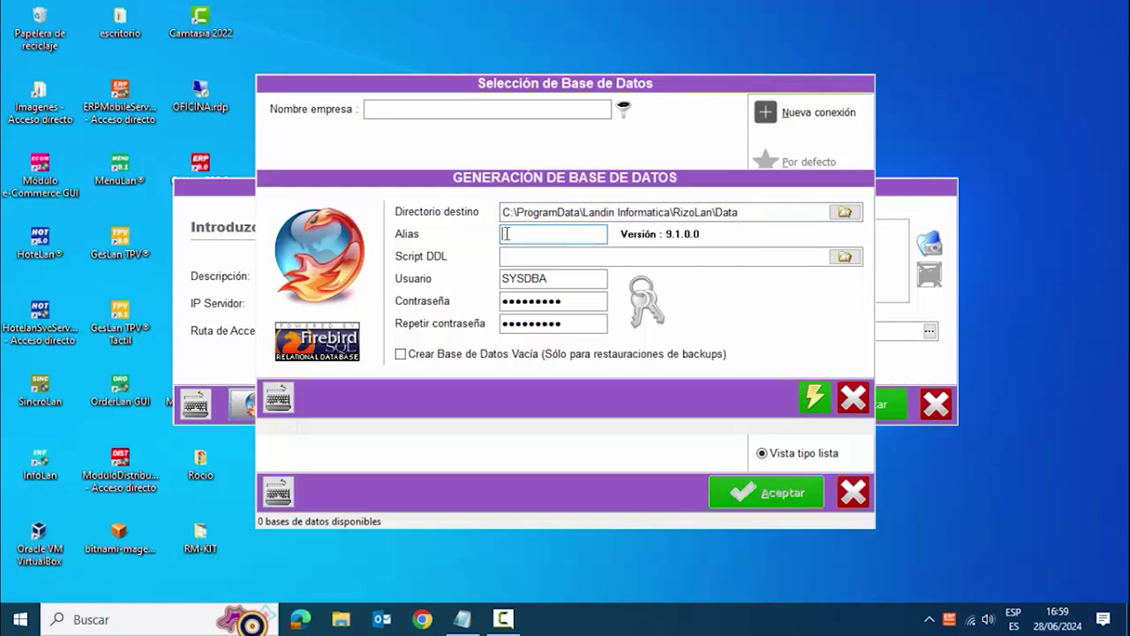
type("VIDEOSRIZOLAN")
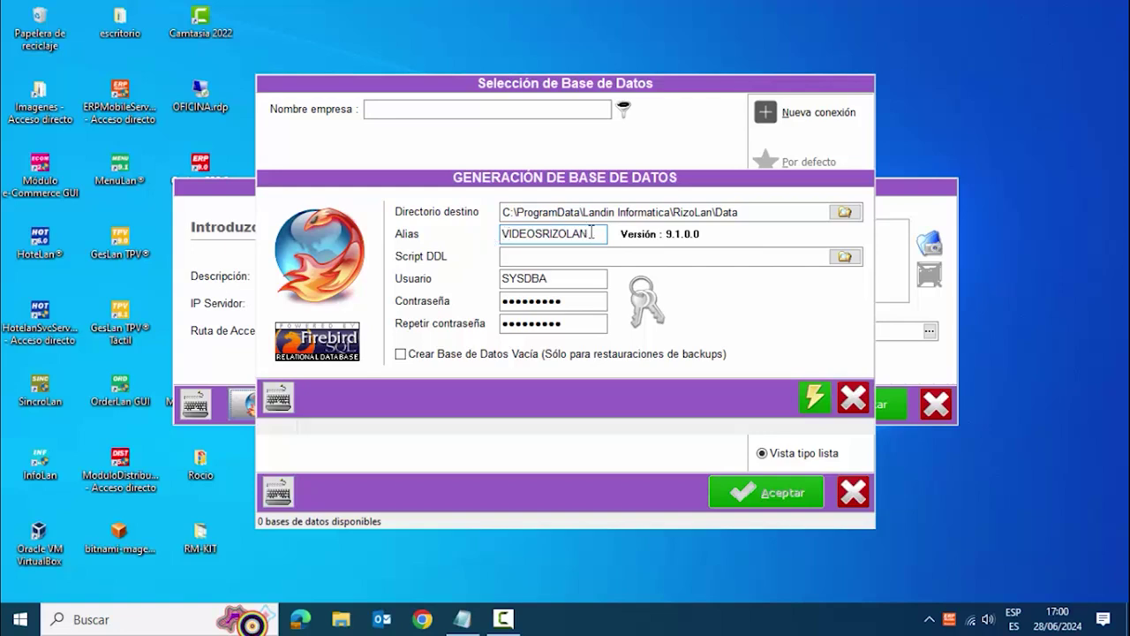
left_click_drag(588, 233, 492, 255)
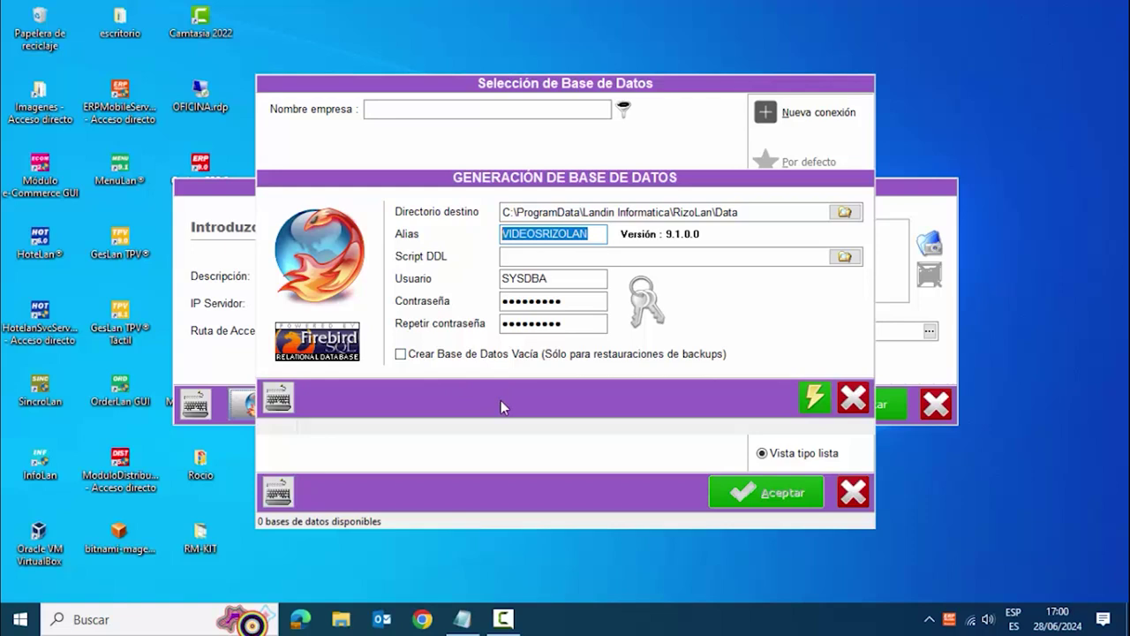
- Generate the VIDEOSRIZOLAN database, confirm the success message and save its connection to the list
left_click(815, 398)
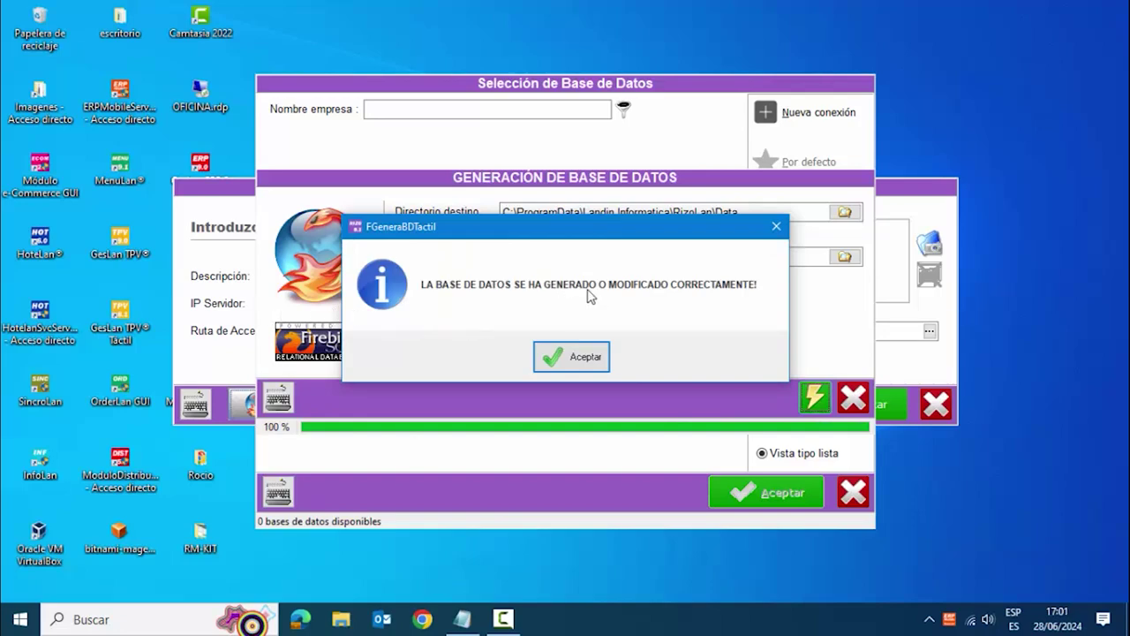
left_click(583, 357)
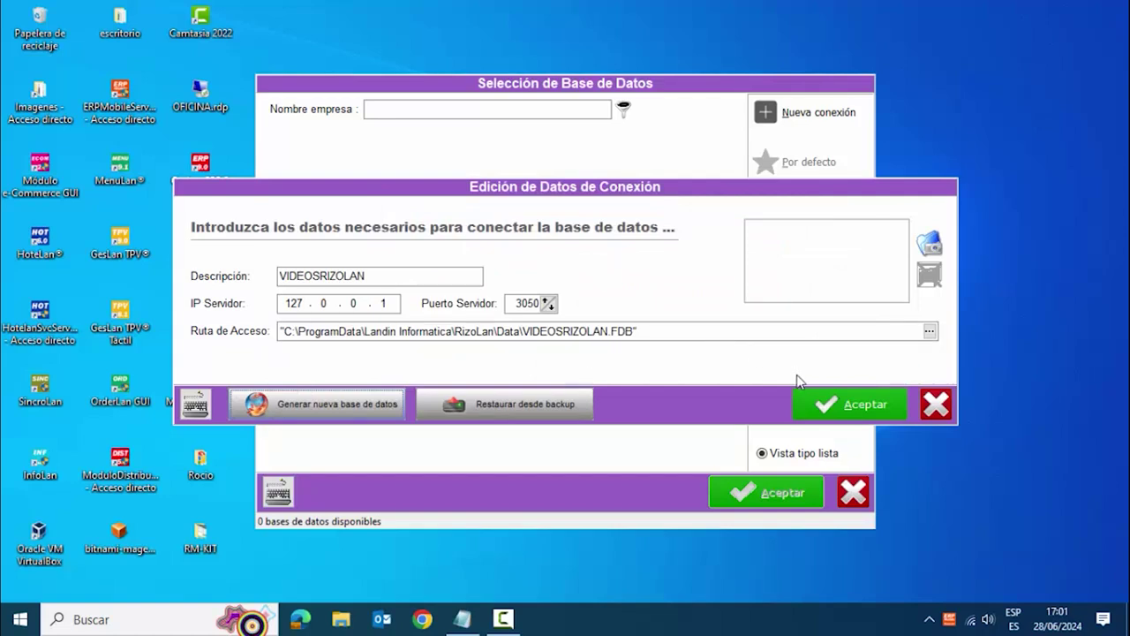
left_click(821, 405)
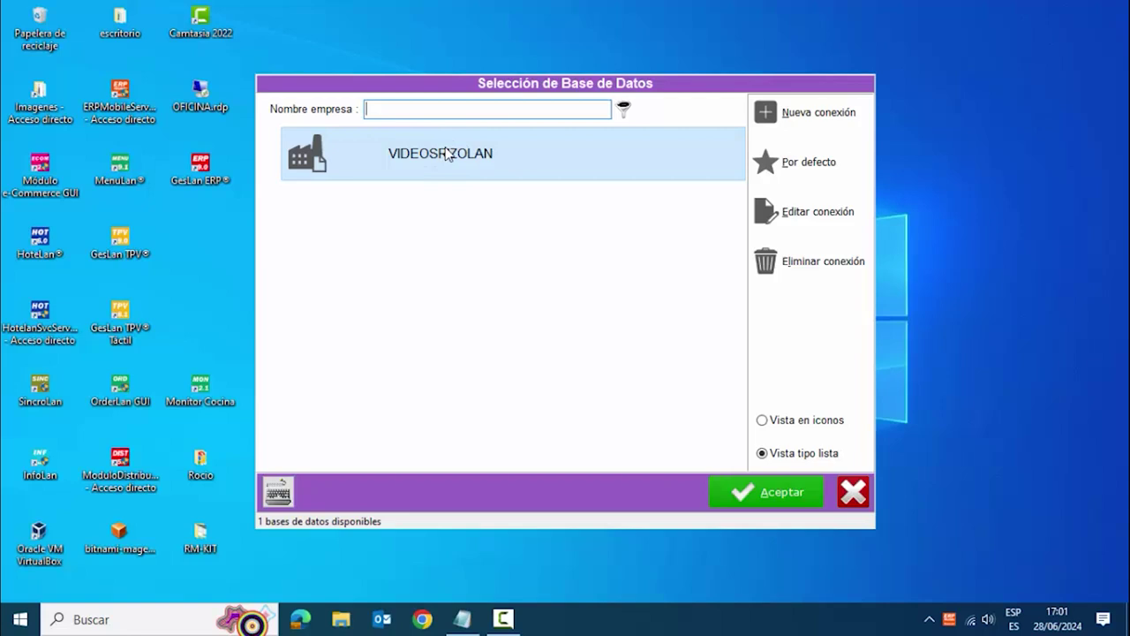
- Edit the VIDEOSRIZOLAN connection so its description reads 'VIDEOS RIZOLAN', and save it
right_click(448, 154)
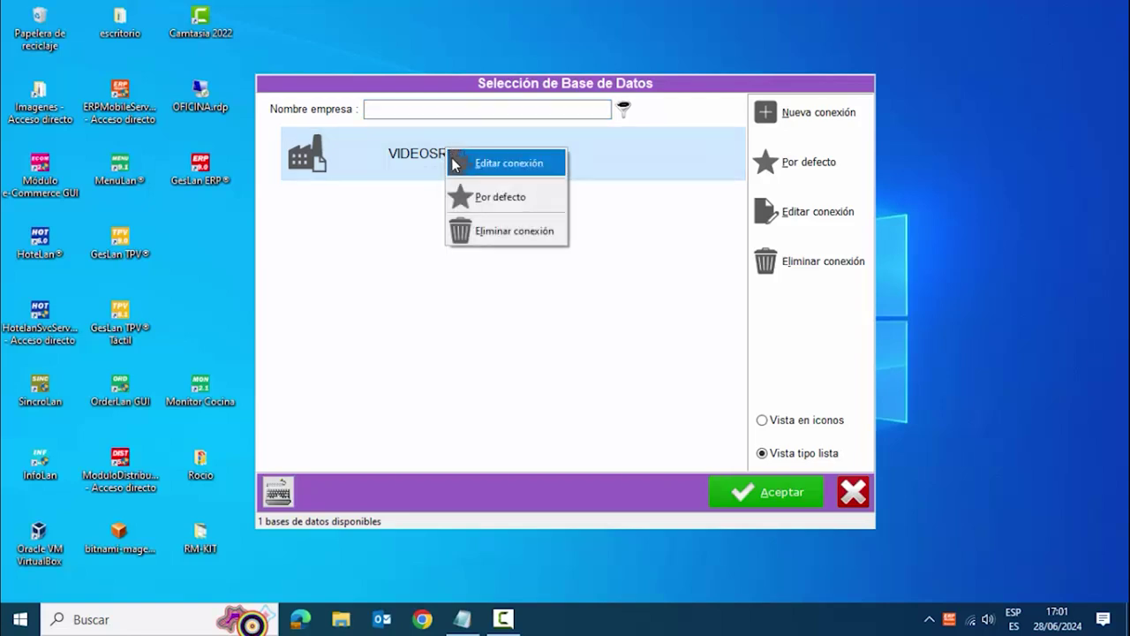
left_click(454, 164)
left_click(378, 279)
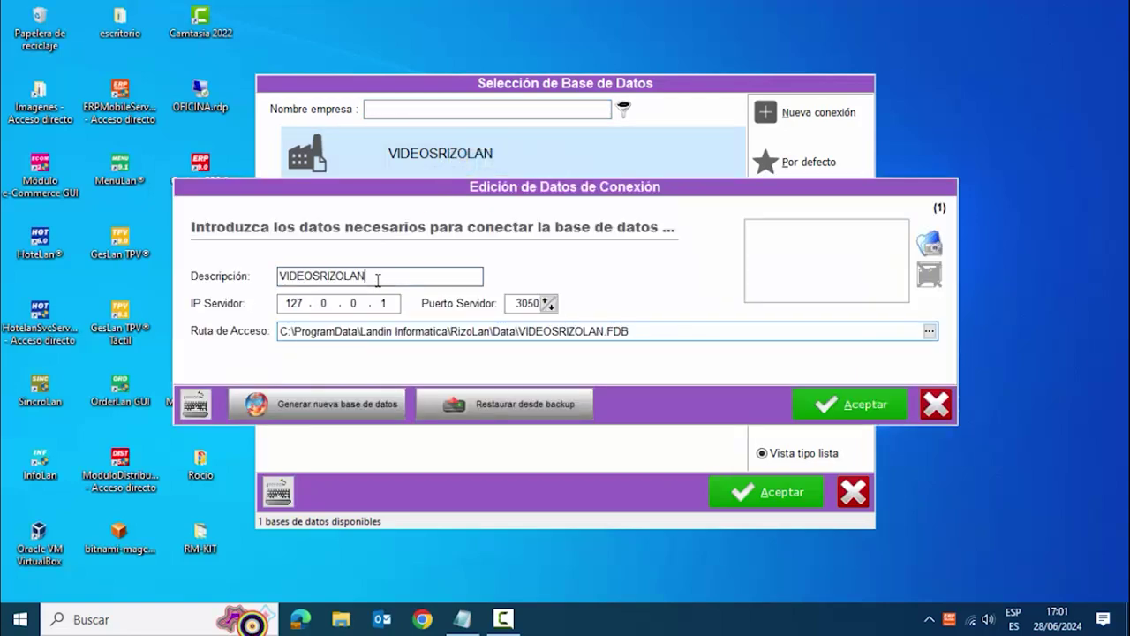
left_click_drag(378, 279, 272, 279)
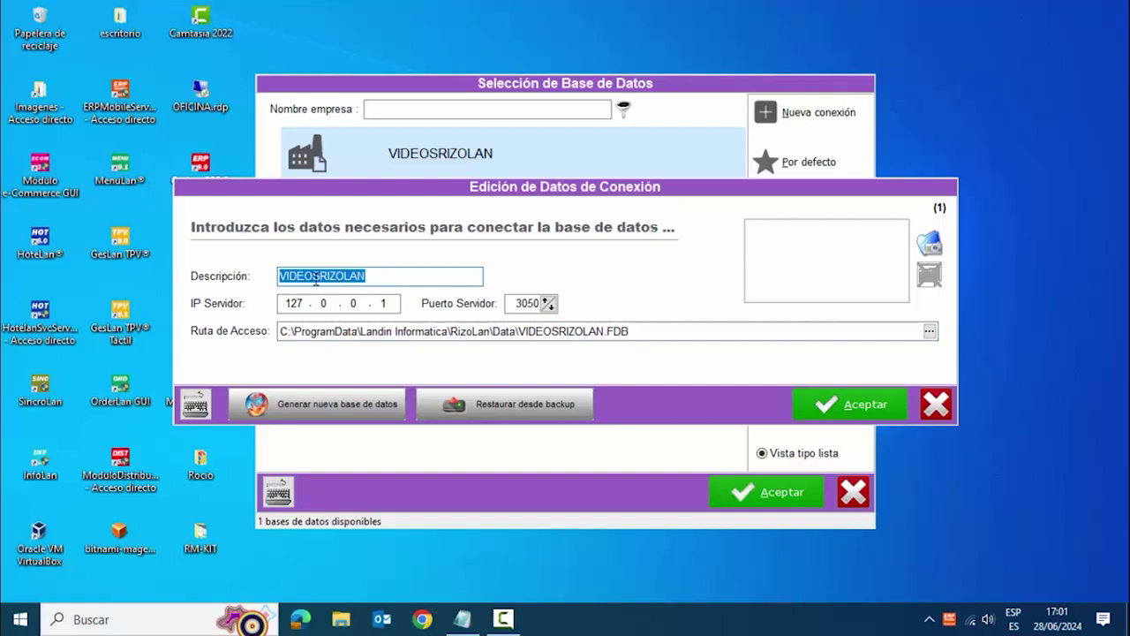
left_click(320, 277)
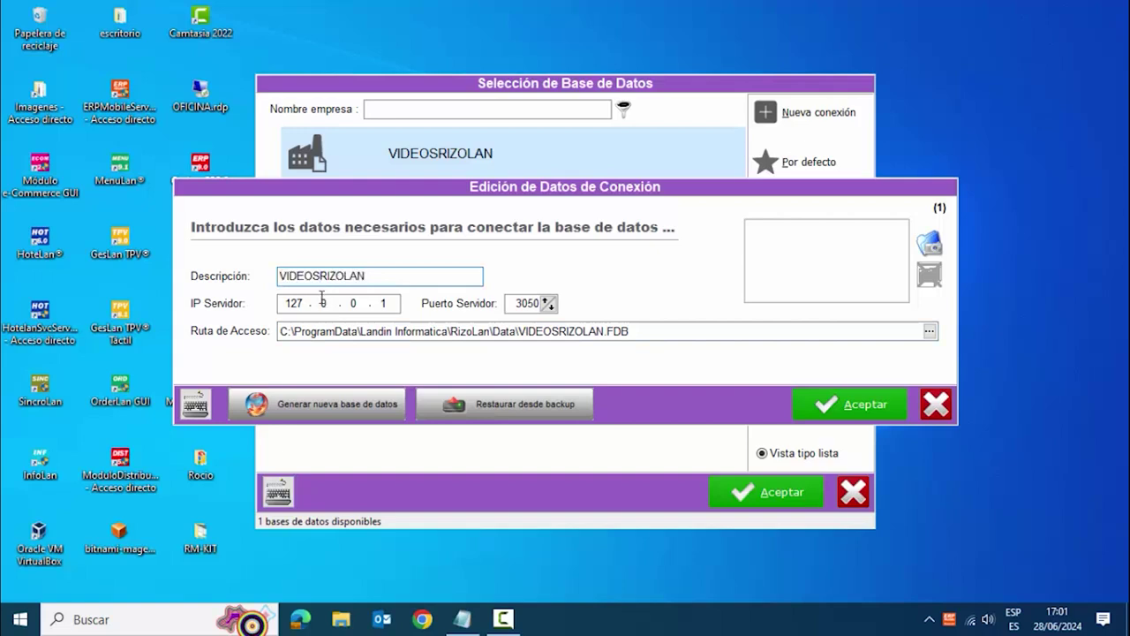
left_click(378, 277)
left_click_drag(378, 277, 282, 282)
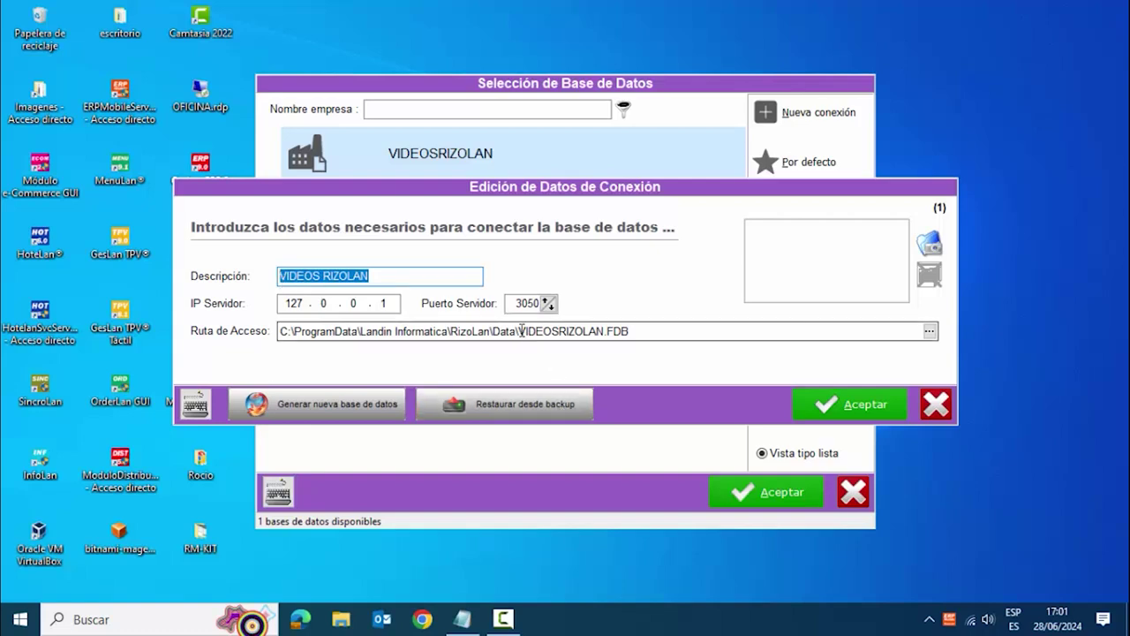
left_click_drag(522, 332, 635, 329)
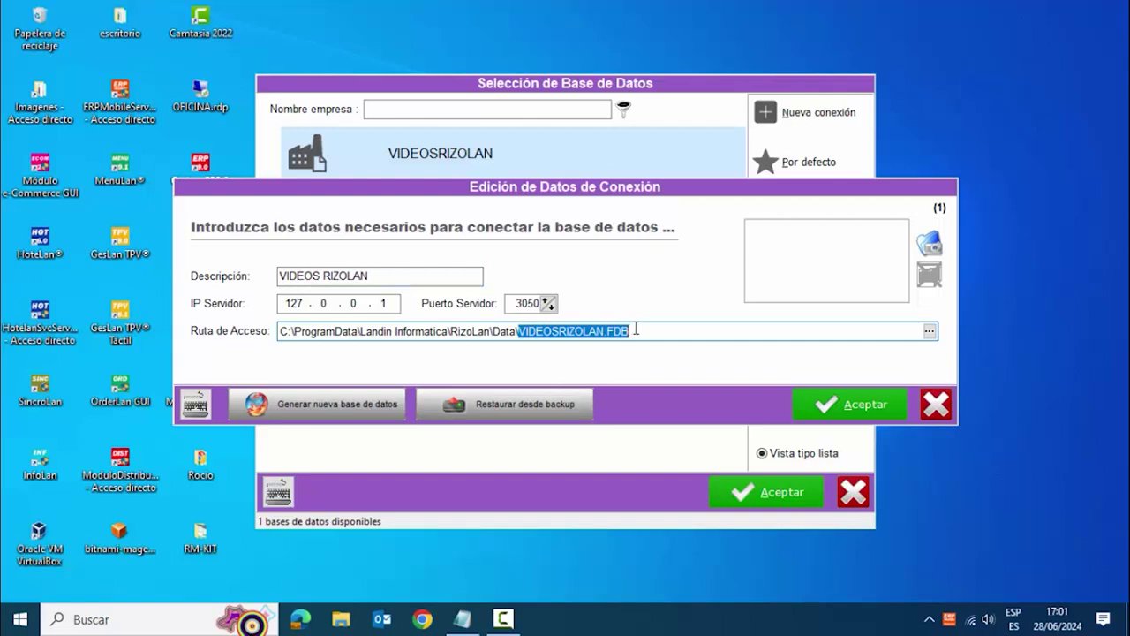
left_click(849, 408)
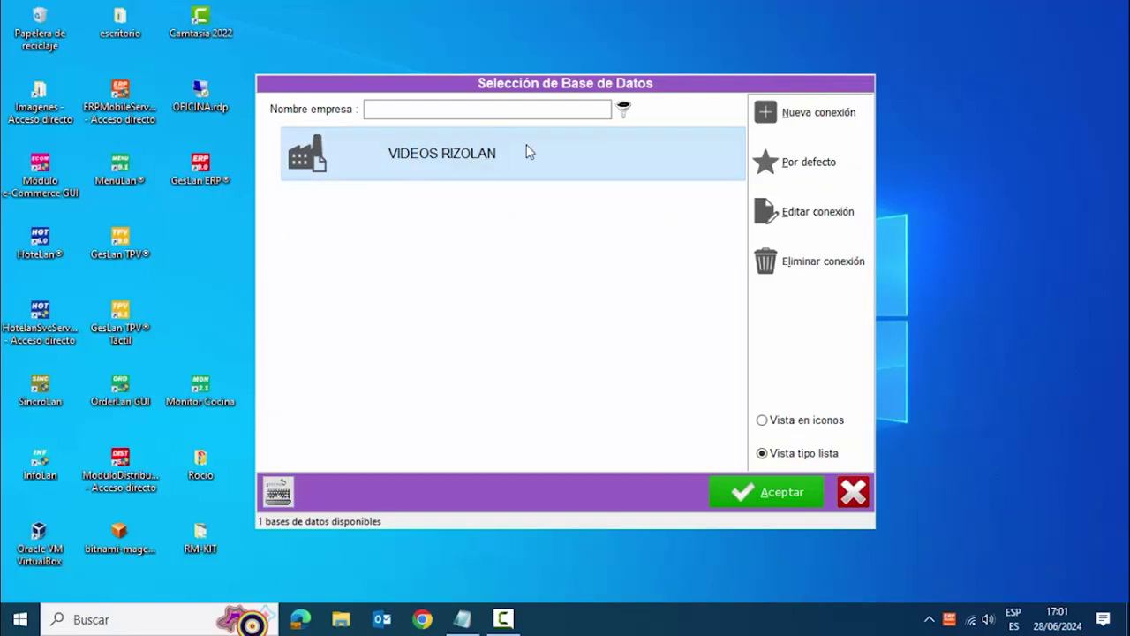
- Star VIDEOS RIZOLAN as the default database and open it to the user login screen
left_click(782, 159)
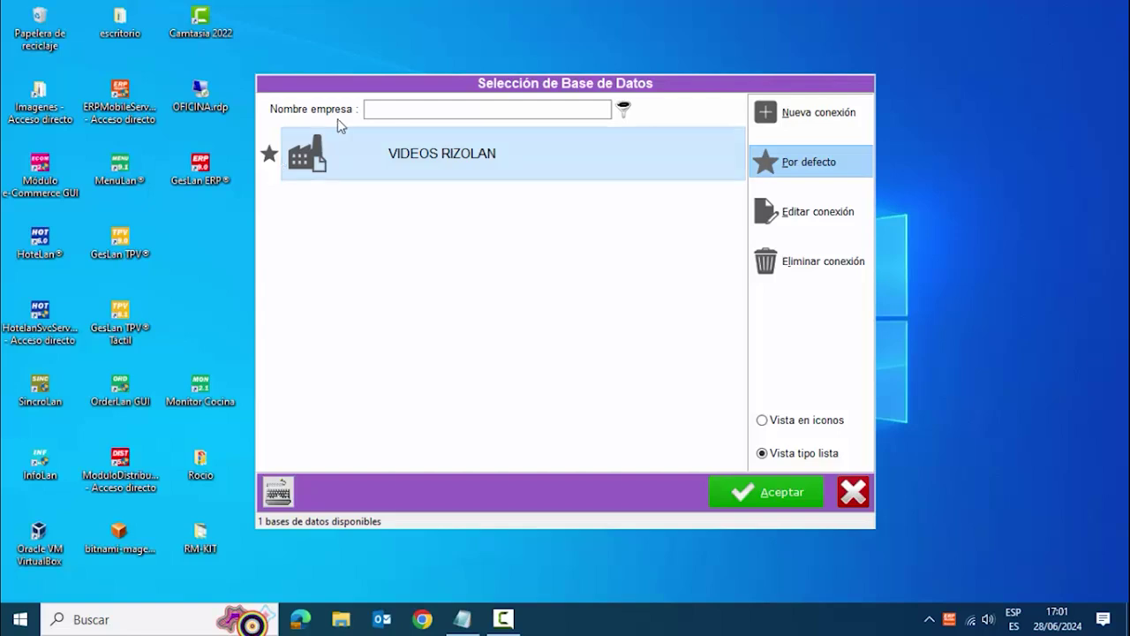
left_click(745, 499)
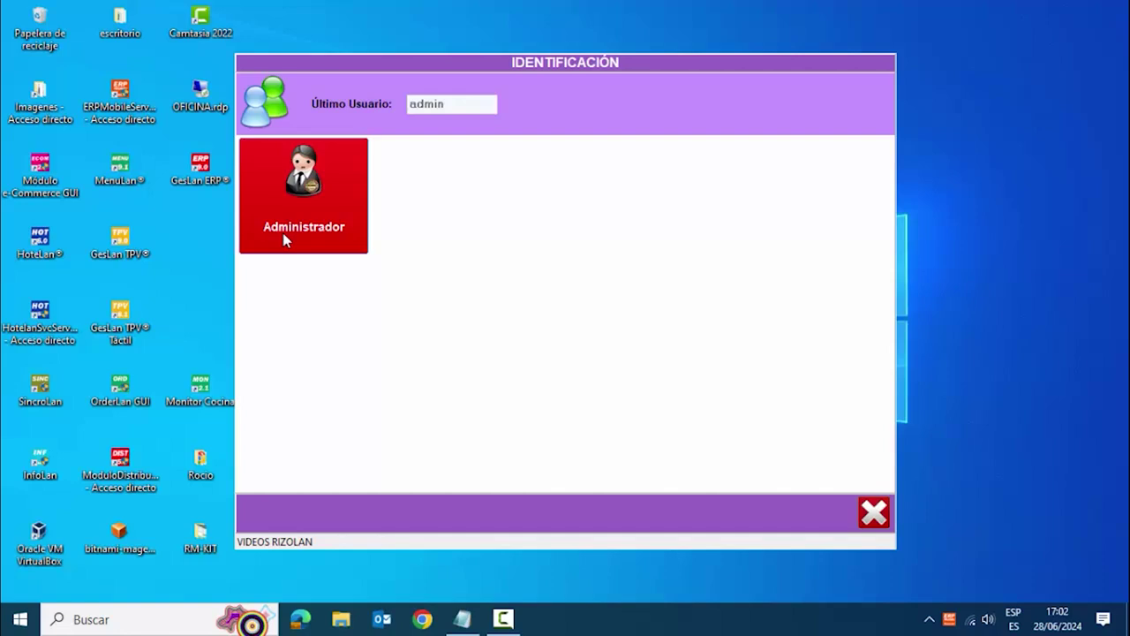
- Log in as Administrador by entering the admin password on the keyboard panel
left_click(287, 232)
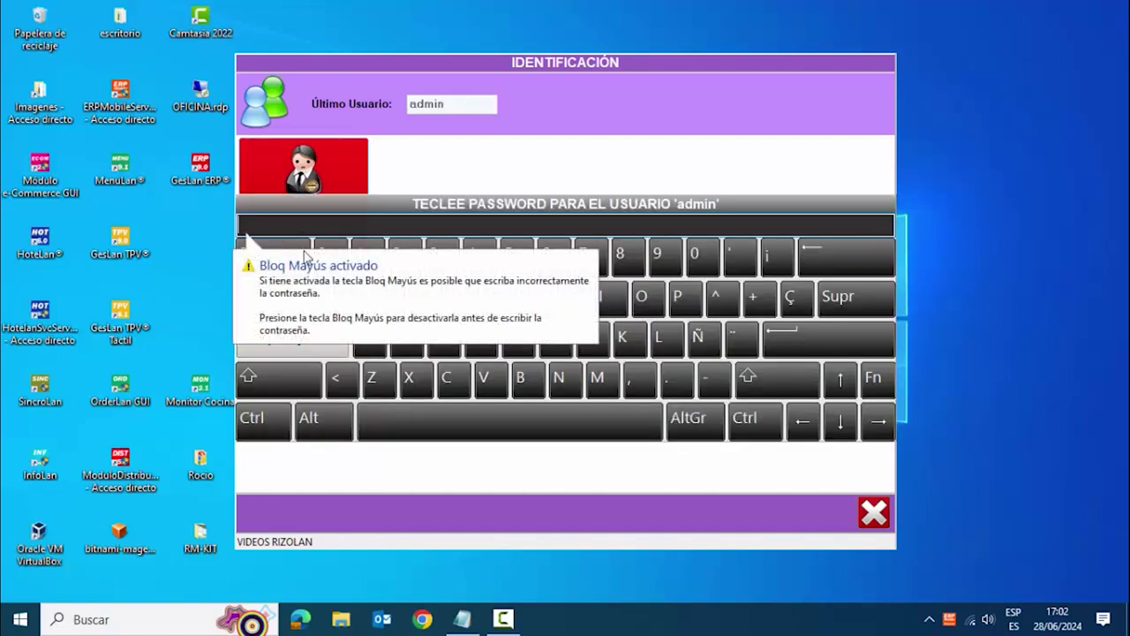
type("admin")
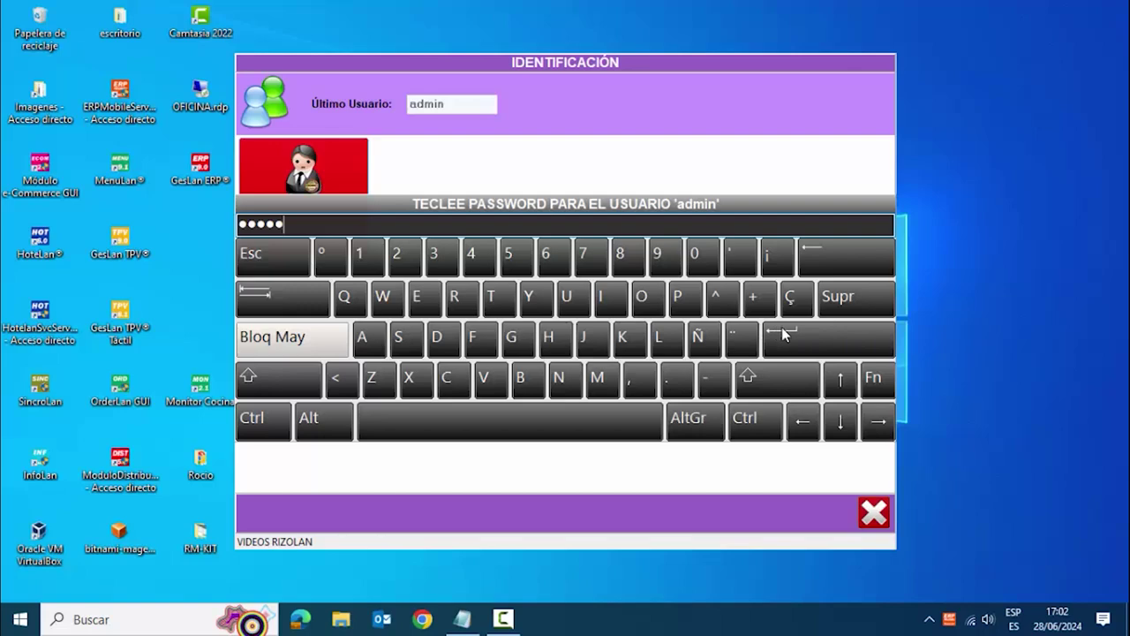
left_click(782, 332)
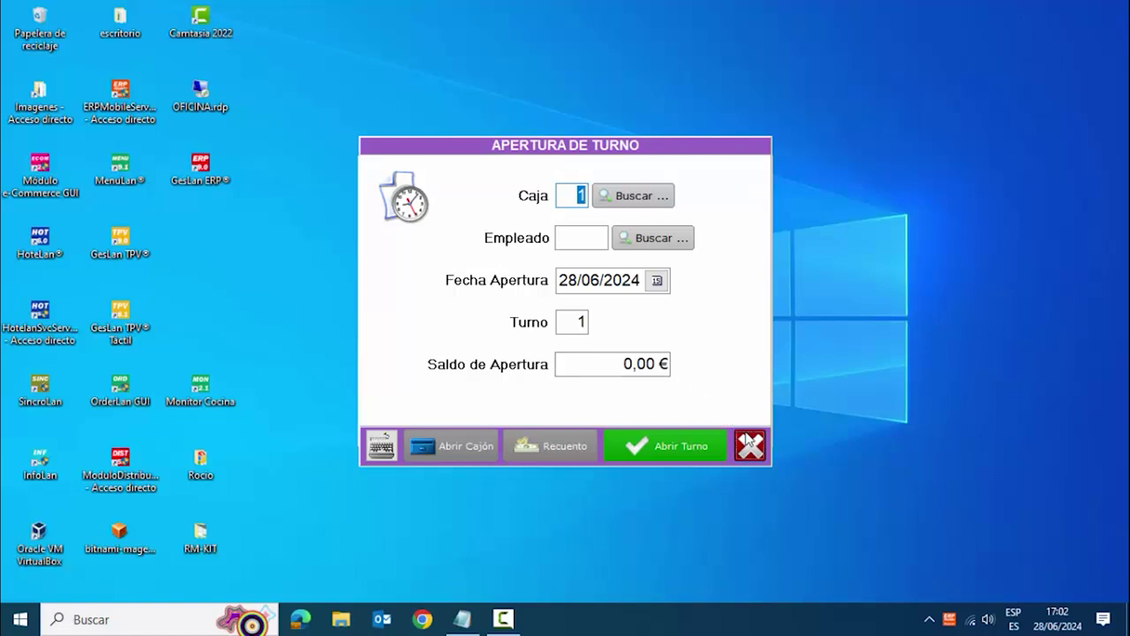
- Close the Apertura de Turno form without opening a shift and open Config > Mantenimientos
left_click(749, 444)
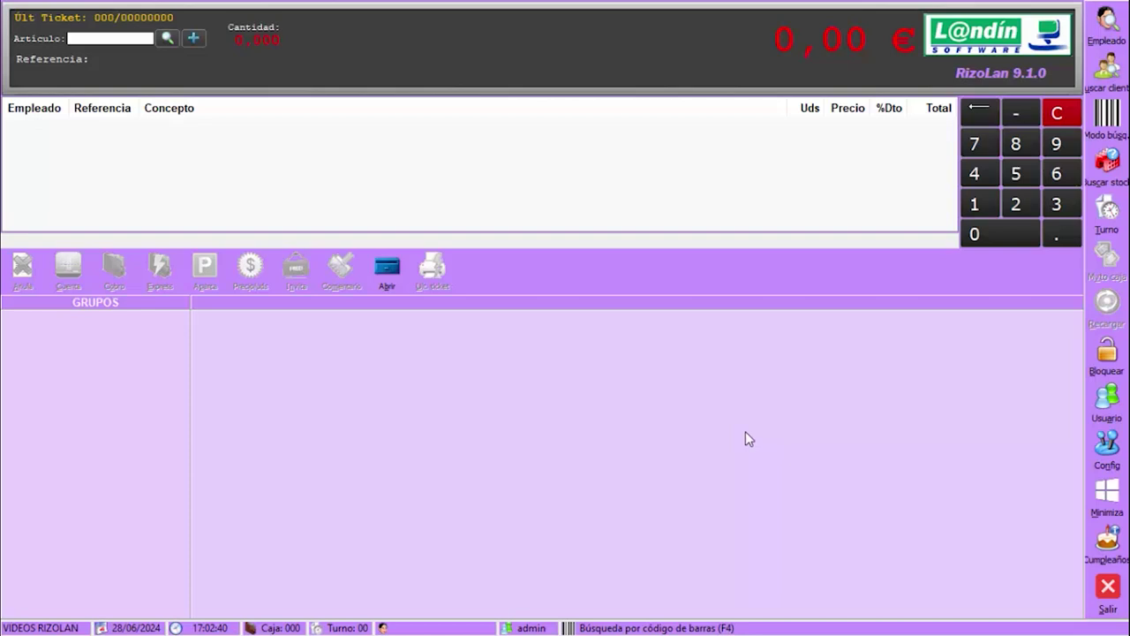
left_click(1104, 457)
left_click(1048, 501)
left_click(1106, 449)
left_click(1077, 425)
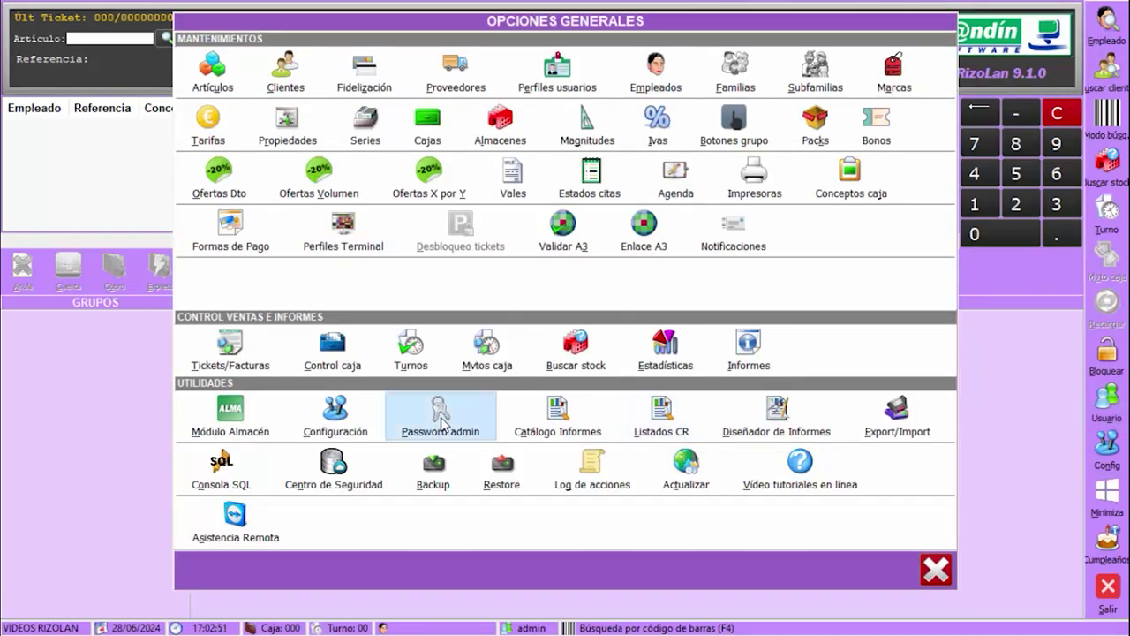
- In Password admin, enter the current admin password, then the new password and its repeat
left_click(442, 422)
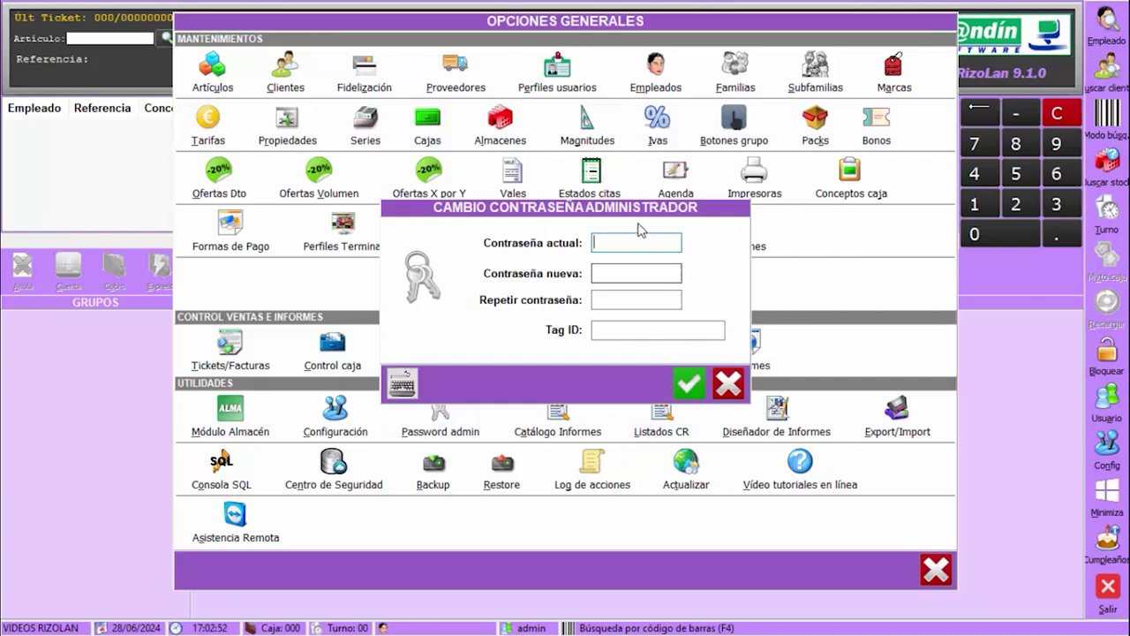
type("admin")
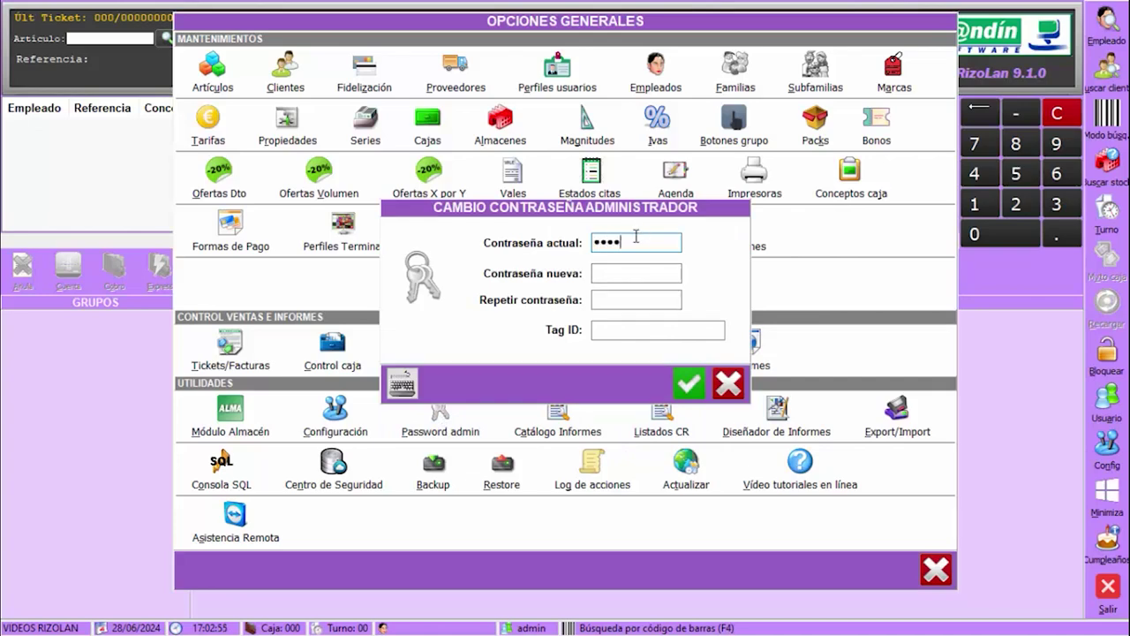
key("Tab")
type("1234")
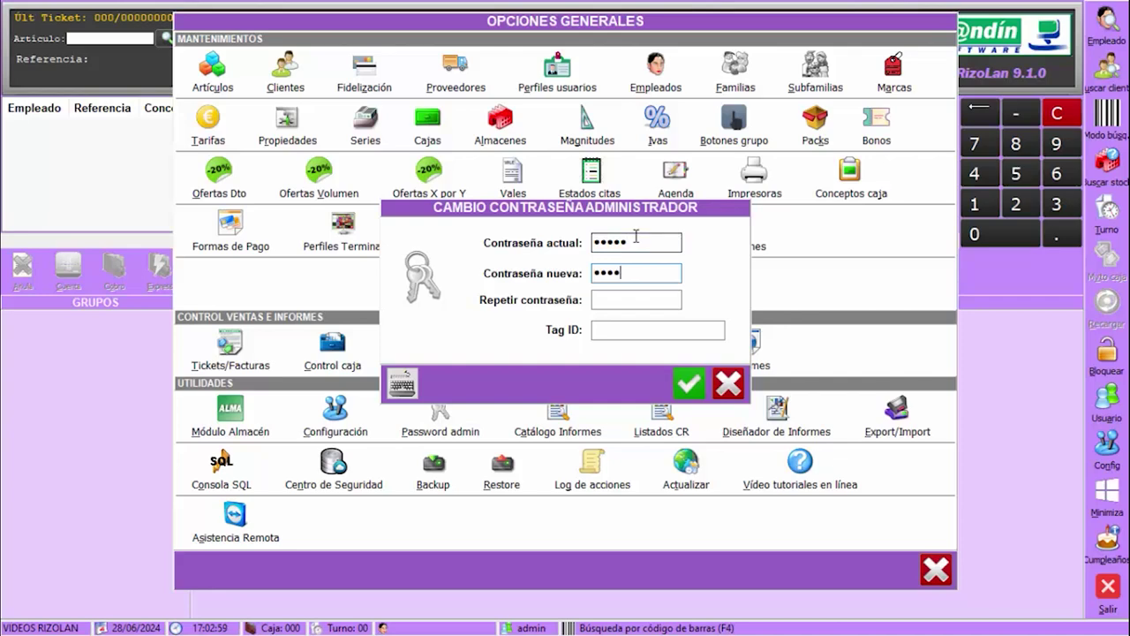
key("Tab")
type("1234")
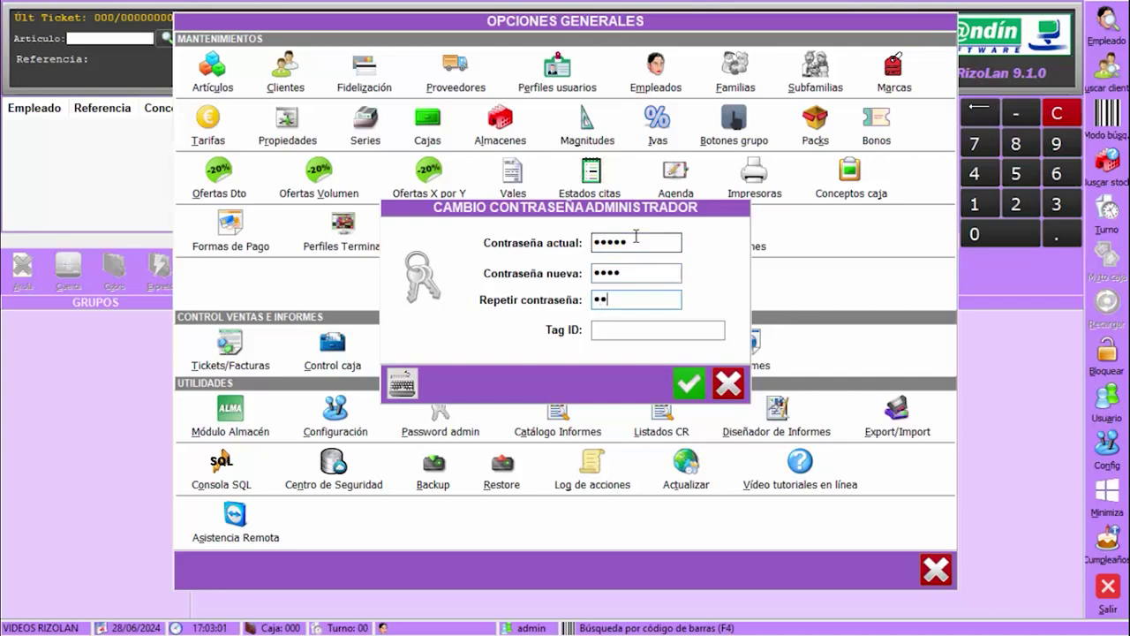